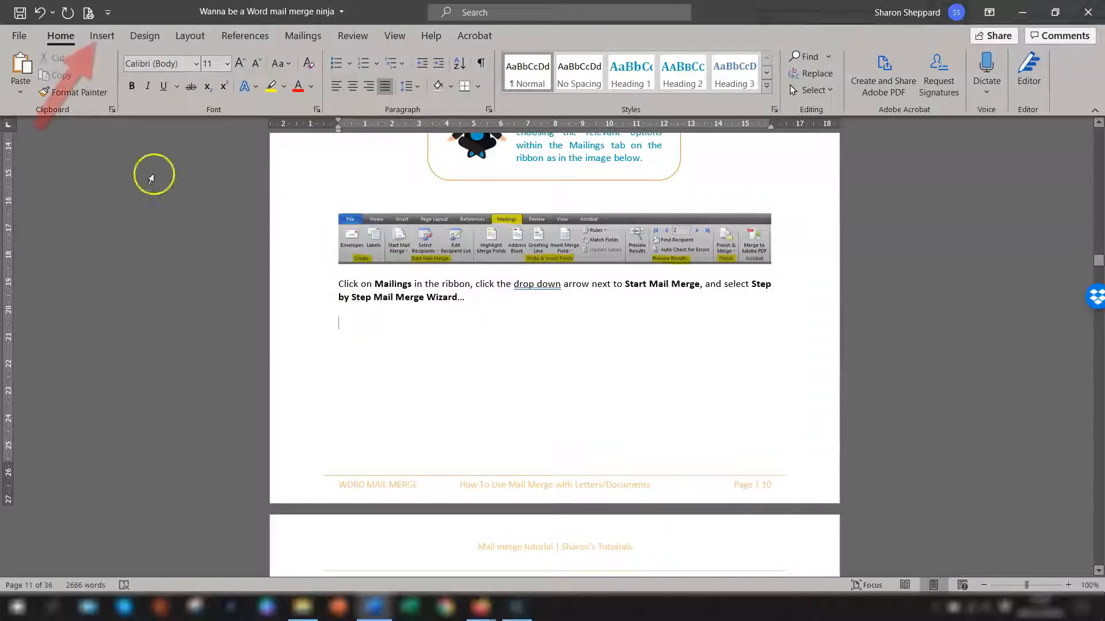
Step: Insert a page break below the Step by Step Mail Merge Wizard instruction paragraph
{"action": "left_click", "coordinate": [102, 36]}
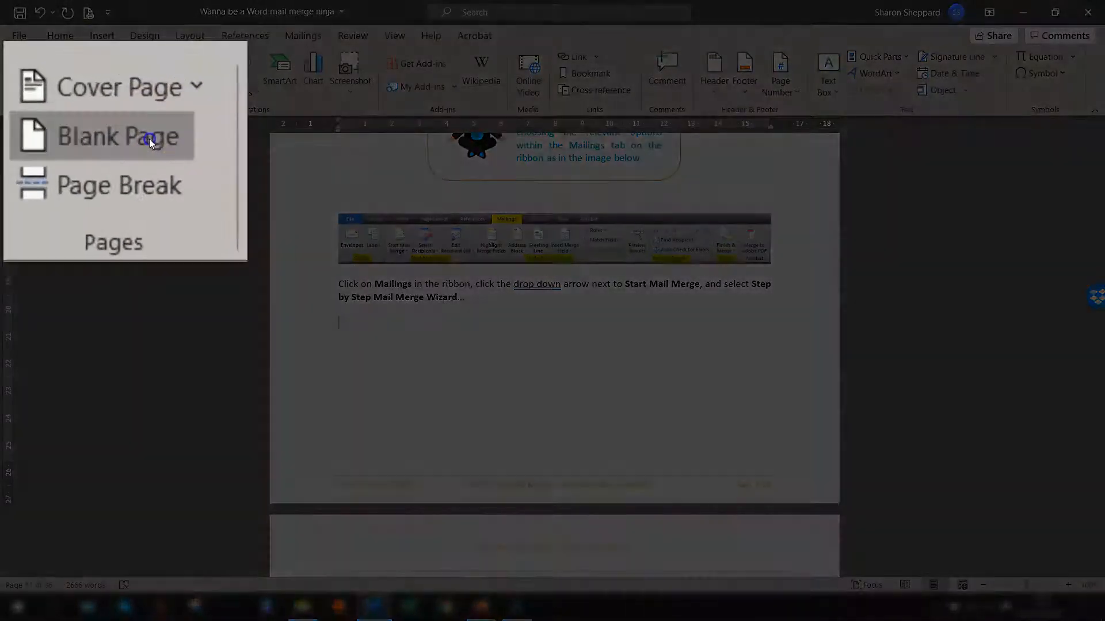
{"action": "left_click", "coordinate": [43, 73]}
{"action": "scroll", "coordinate": [582, 323], "scroll_direction": "down", "scroll_amount": 9}
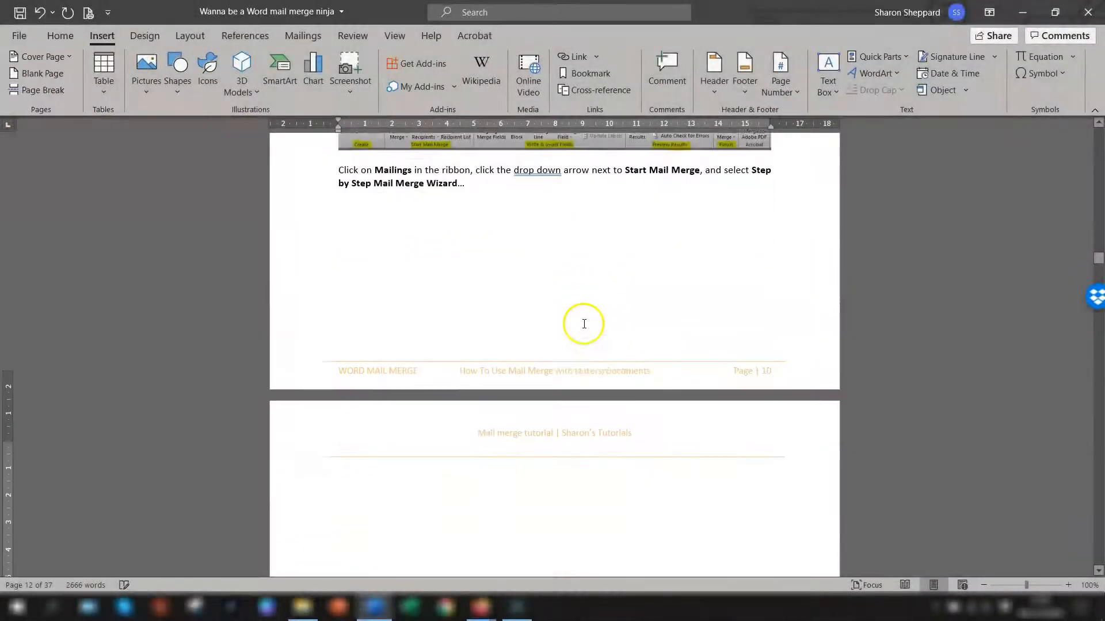
Step: Scroll through the pages around the new page break to examine the layout
{"action": "scroll", "coordinate": [595, 308], "scroll_direction": "up", "scroll_amount": 7}
{"action": "scroll", "coordinate": [610, 305], "scroll_direction": "down", "scroll_amount": 2}
{"action": "scroll", "coordinate": [632, 328], "scroll_direction": "down", "scroll_amount": 3}
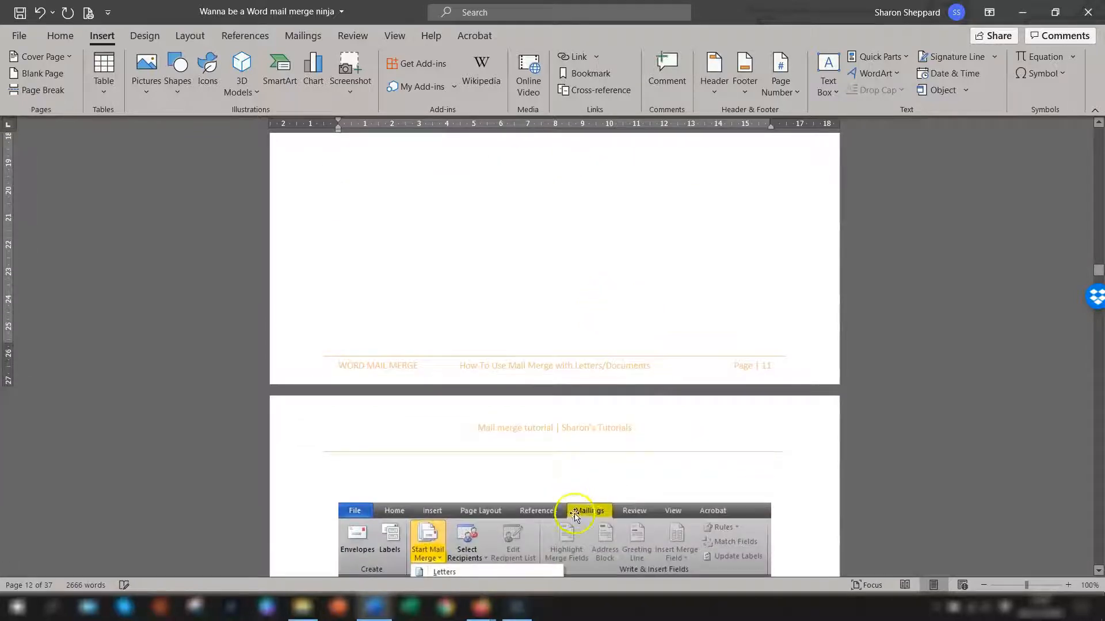
{"action": "scroll", "coordinate": [708, 433], "scroll_direction": "up", "scroll_amount": 2}
{"action": "scroll", "coordinate": [907, 289], "scroll_direction": "up", "scroll_amount": 5}
{"action": "scroll", "coordinate": [752, 328], "scroll_direction": "down", "scroll_amount": 12}
{"action": "scroll", "coordinate": [756, 329], "scroll_direction": "up", "scroll_amount": 4}
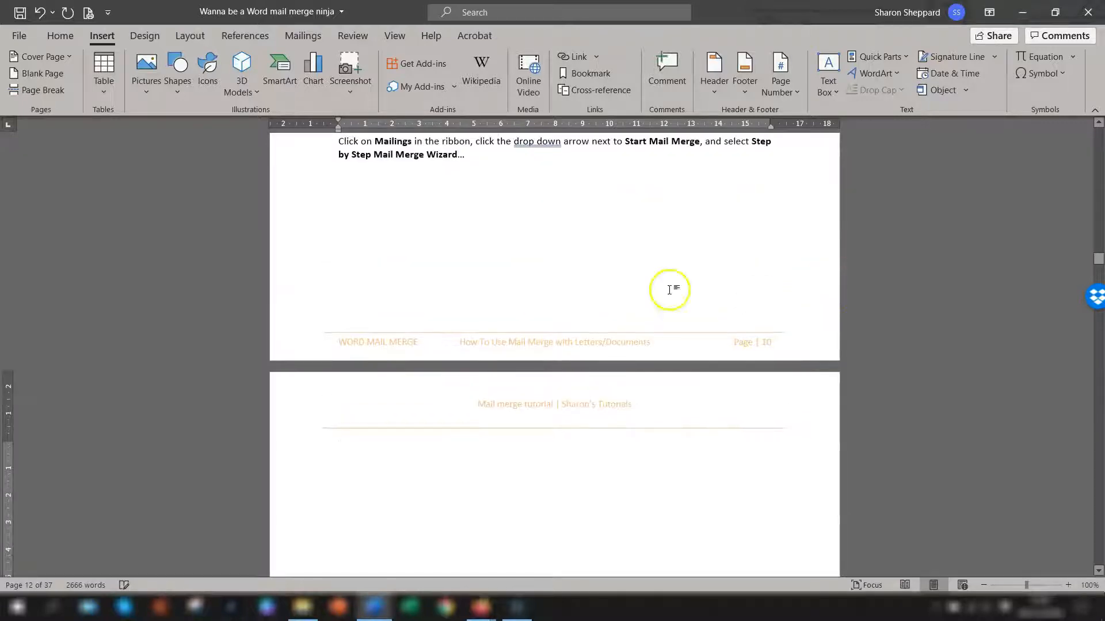
Step: Undo the page break insertion
{"action": "left_click", "coordinate": [59, 35]}
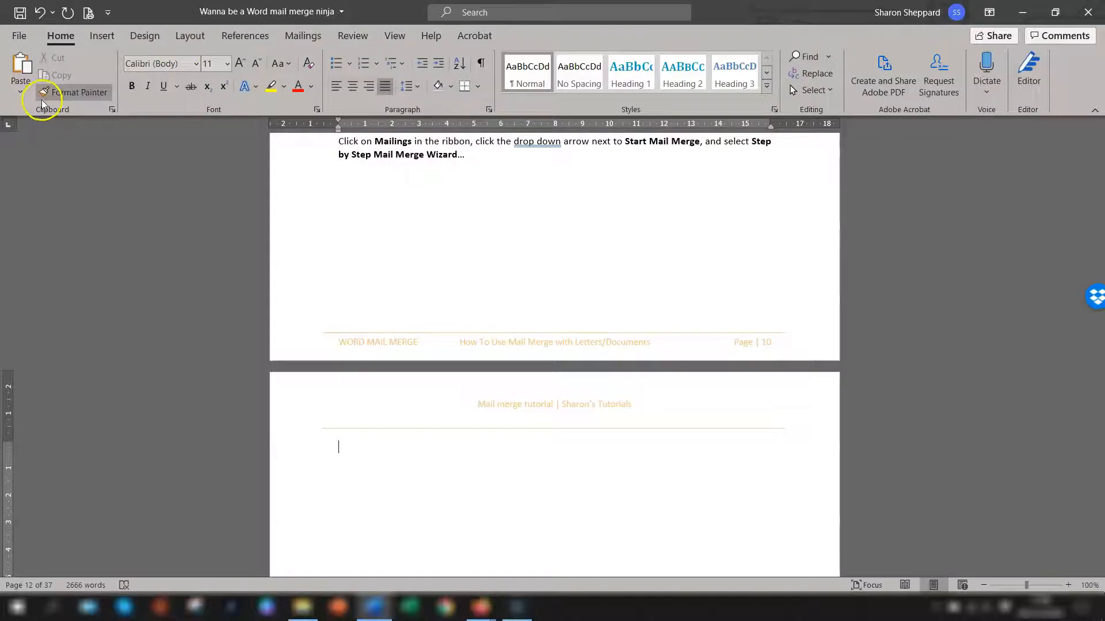
{"action": "left_click", "coordinate": [41, 12]}
{"action": "left_click", "coordinate": [458, 250]}
{"action": "key", "text": "ctrl+z"}
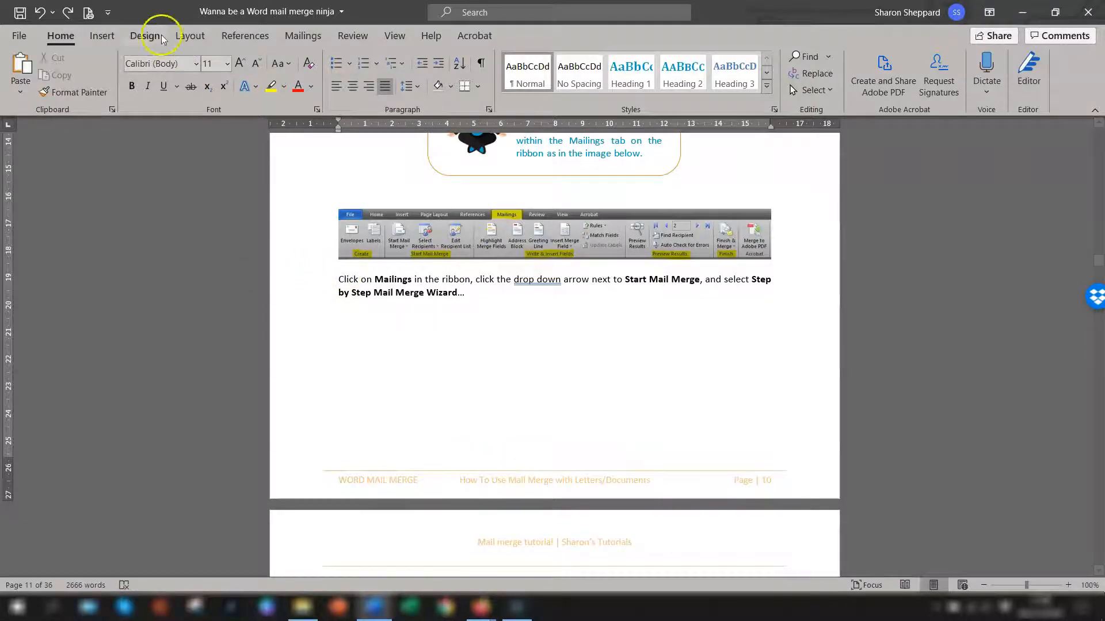
Step: Insert another page break below the instruction paragraph and undo it again
{"action": "left_click", "coordinate": [104, 41]}
{"action": "left_click", "coordinate": [45, 74]}
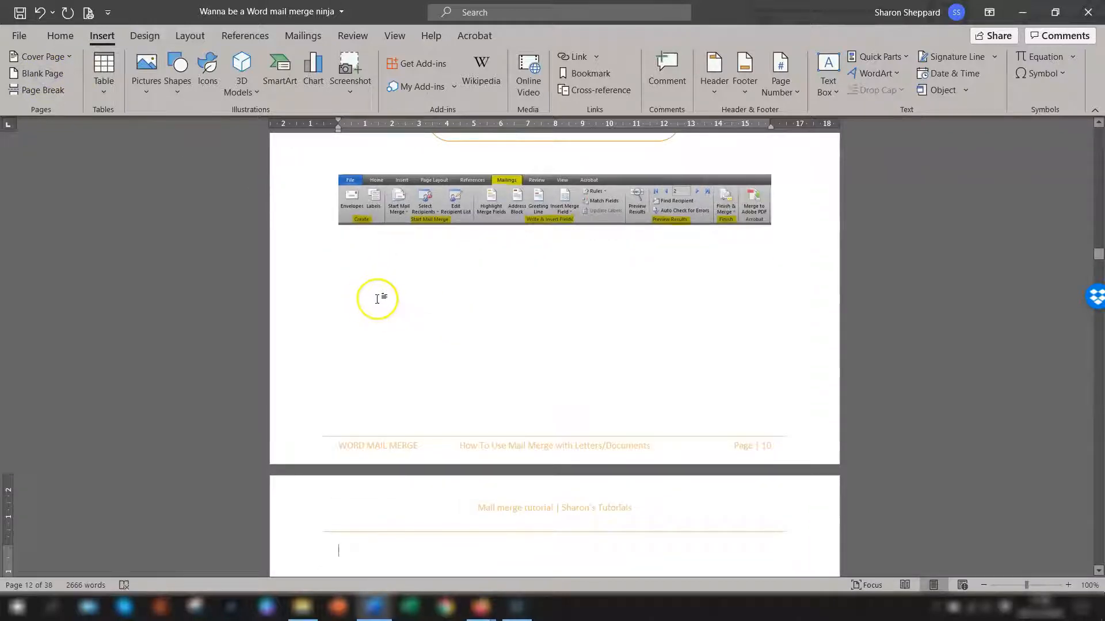
{"action": "scroll", "coordinate": [395, 295], "scroll_direction": "down", "scroll_amount": 2}
{"action": "scroll", "coordinate": [395, 295], "scroll_direction": "down", "scroll_amount": 14}
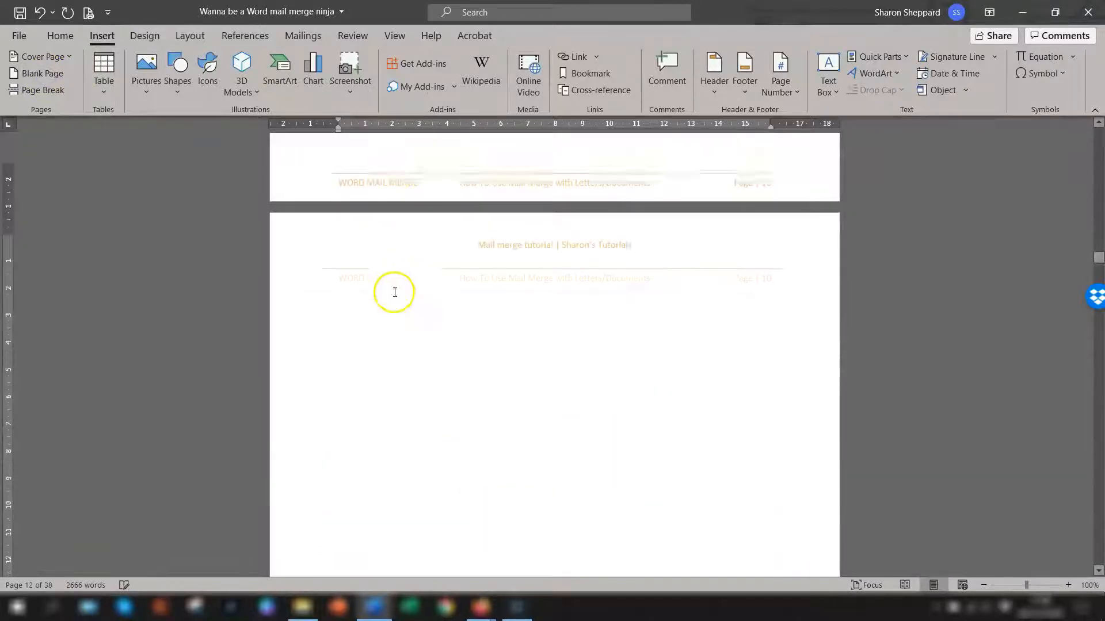
{"action": "scroll", "coordinate": [401, 274], "scroll_direction": "down", "scroll_amount": 4}
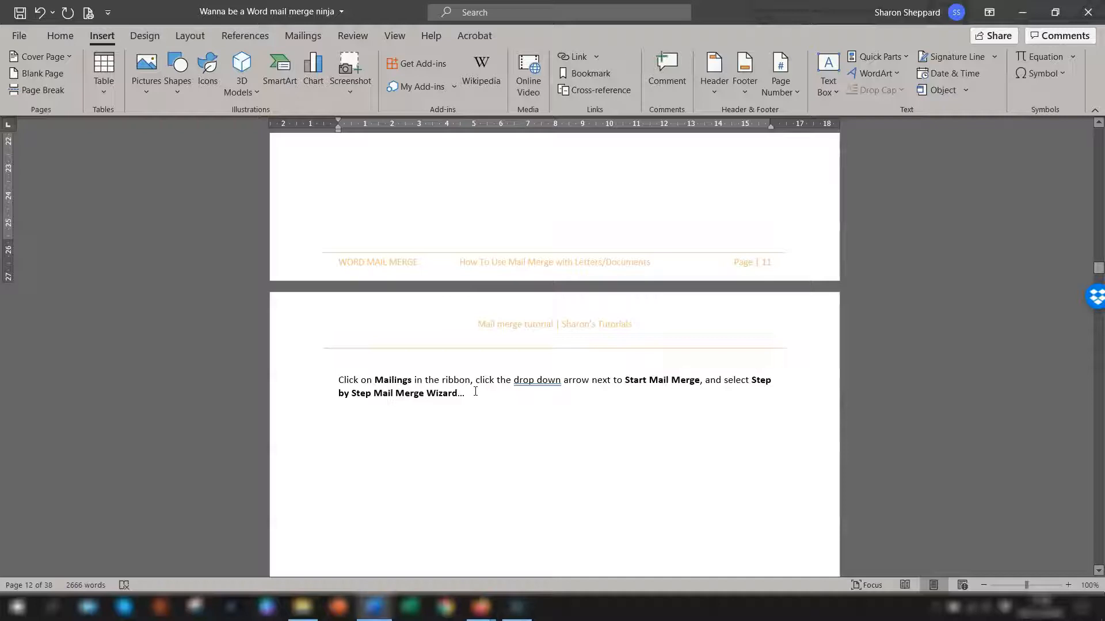
{"action": "scroll", "coordinate": [475, 392], "scroll_direction": "up", "scroll_amount": 10}
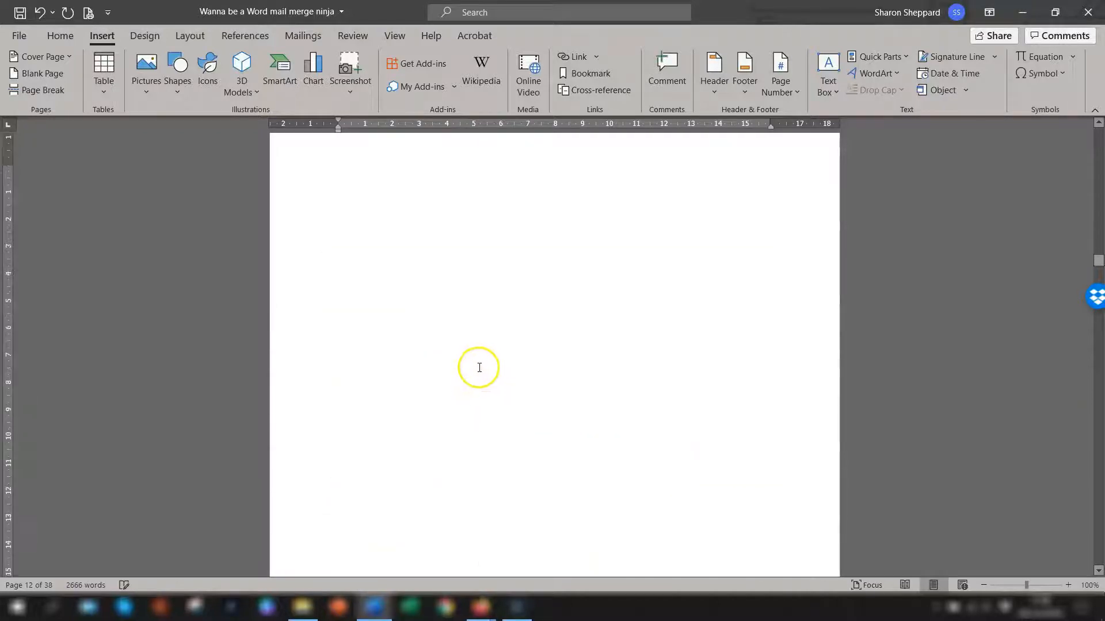
{"action": "scroll", "coordinate": [452, 361], "scroll_direction": "up", "scroll_amount": 5}
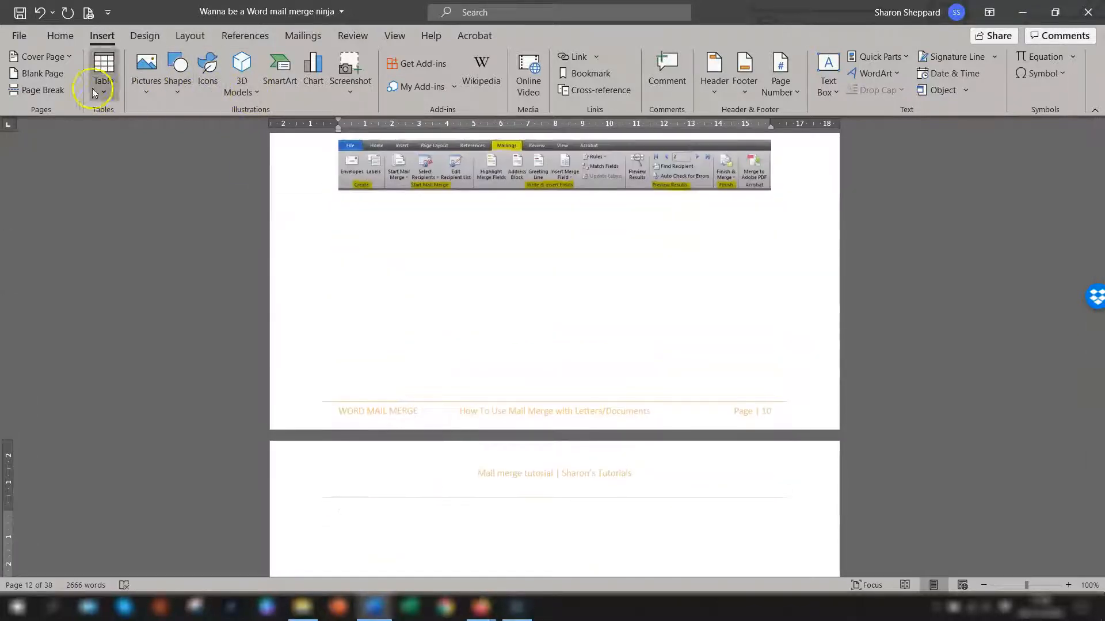
{"action": "left_click", "coordinate": [40, 12]}
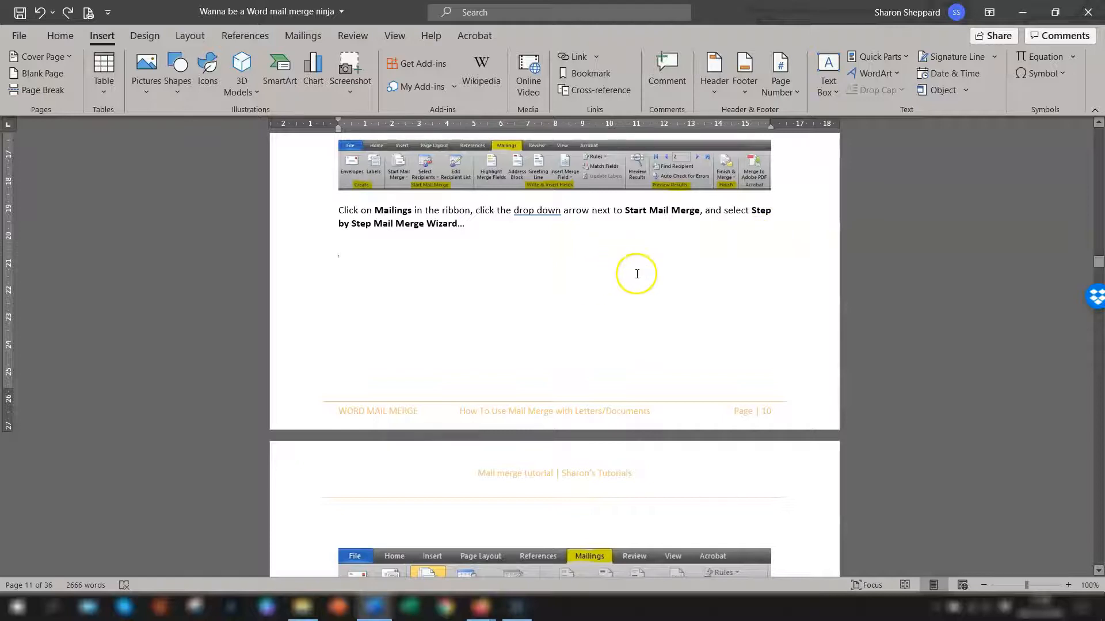
Step: Push the following content onto the next page by adding nine empty paragraphs below the instruction paragraph
{"action": "left_click", "coordinate": [345, 247]}
{"action": "key", "text": "Return"}
{"action": "key", "text": "Return"}
{"action": "key", "text": "Return"}
{"action": "key", "text": "Return"}
{"action": "key", "text": "Return"}
{"action": "key", "text": "Return"}
{"action": "key", "text": "Return"}
{"action": "key", "text": "Return"}
{"action": "key", "text": "Return"}
{"action": "key", "text": "Return"}
{"action": "key", "text": "Return"}
{"action": "key", "text": "Return"}
{"action": "key", "text": "Return"}
{"action": "key", "text": "Return"}
{"action": "key", "text": "Return"}
{"action": "key", "text": "Return"}
{"action": "key", "text": "Return"}
{"action": "key", "text": "Return"}
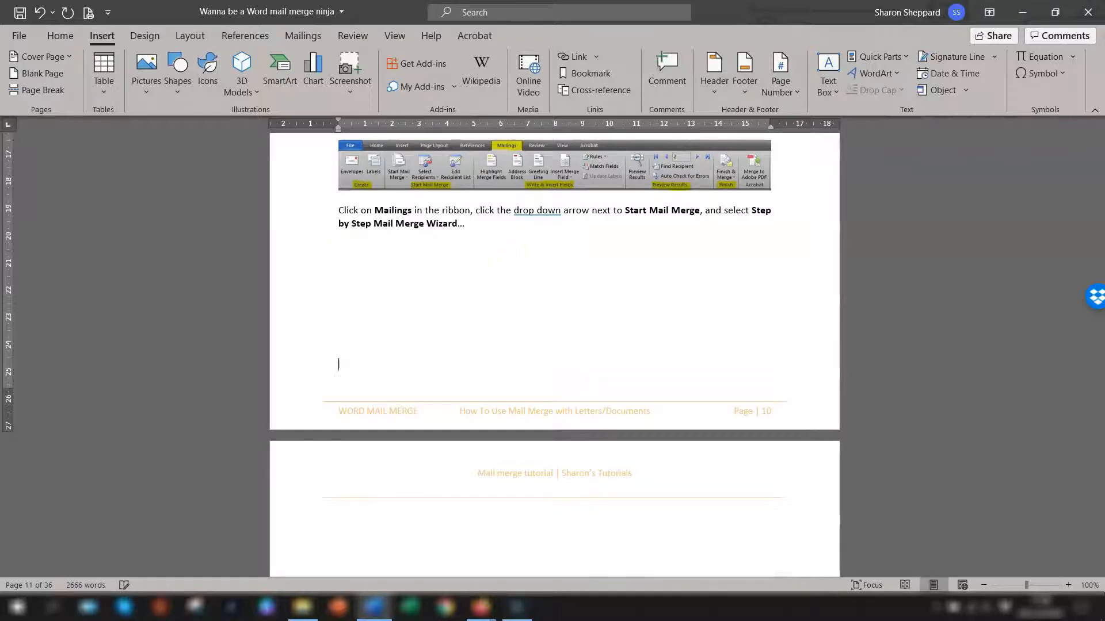
{"action": "key", "text": "Return"}
{"action": "key", "text": "Return"}
{"action": "key", "text": "Return"}
{"action": "key", "text": "Return"}
{"action": "key", "text": "Return"}
{"action": "key", "text": "Return"}
{"action": "key", "text": "Return"}
{"action": "key", "text": "Return"}
{"action": "key", "text": "Return"}
{"action": "key", "text": "Return"}
{"action": "key", "text": "Return"}
{"action": "key", "text": "Return"}
{"action": "key", "text": "Return"}
{"action": "key", "text": "Return"}
{"action": "key", "text": "Return"}
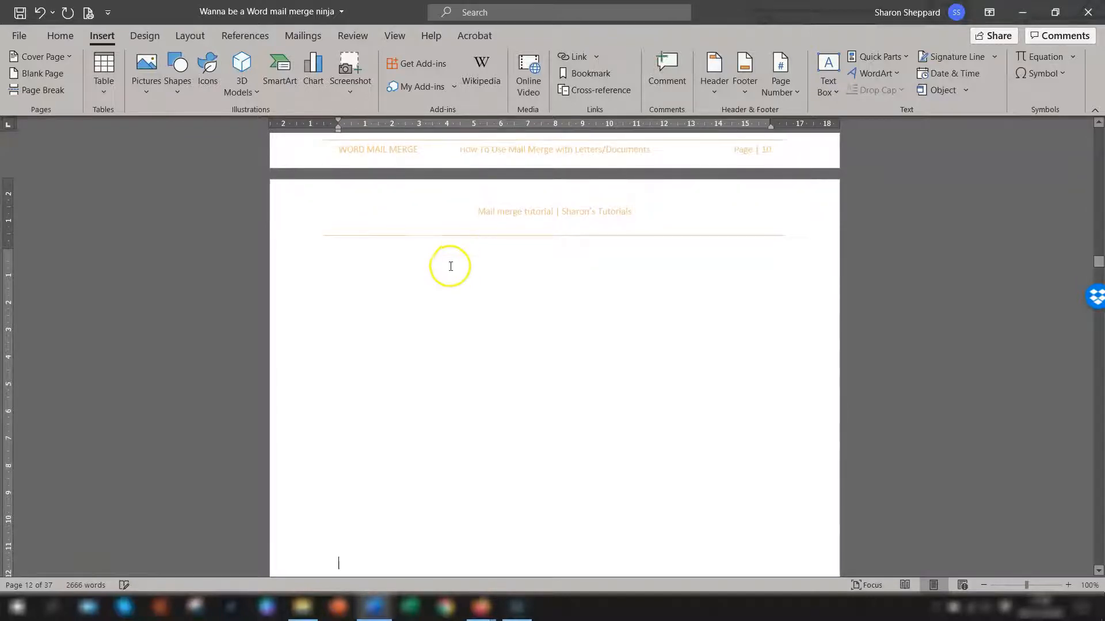
{"action": "scroll", "coordinate": [473, 286], "scroll_direction": "down", "scroll_amount": 9}
{"action": "scroll", "coordinate": [491, 286], "scroll_direction": "down", "scroll_amount": 9}
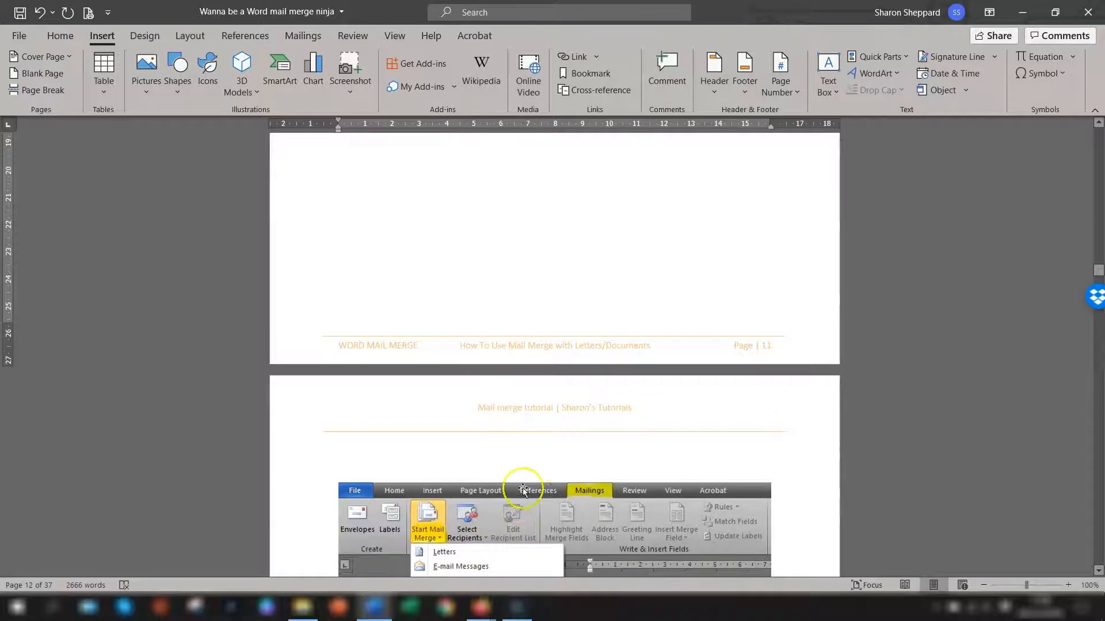
{"action": "scroll", "coordinate": [547, 443], "scroll_direction": "up", "scroll_amount": 11}
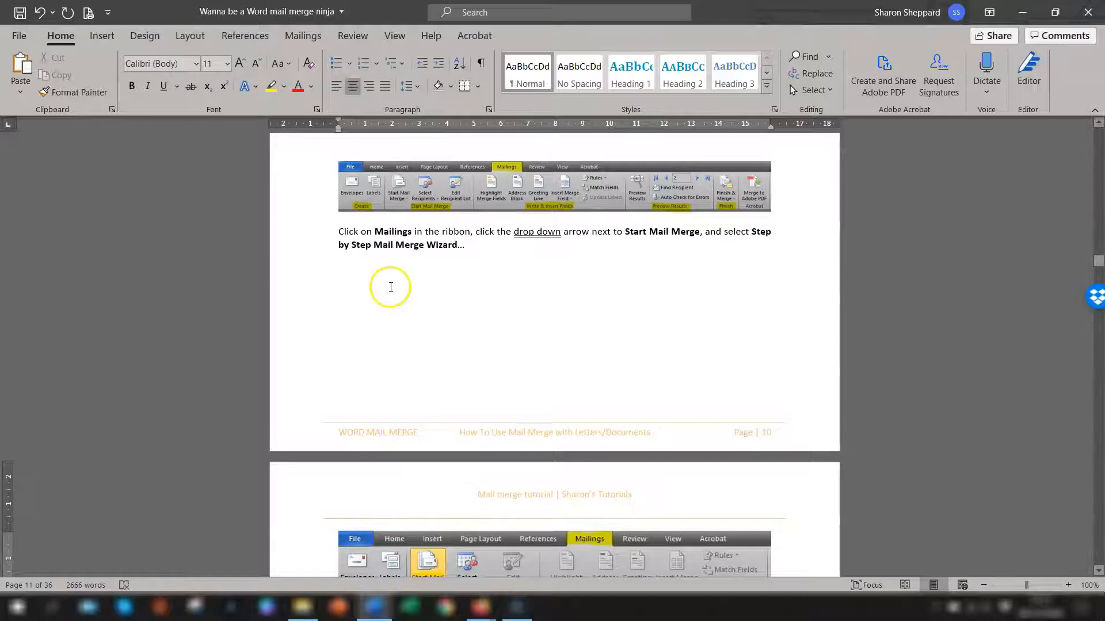
Step: Insert two keyboard page breaks on the empty line below the instruction paragraph
{"action": "left_click", "coordinate": [346, 268]}
{"action": "scroll", "coordinate": [382, 256], "scroll_direction": "down", "scroll_amount": 10}
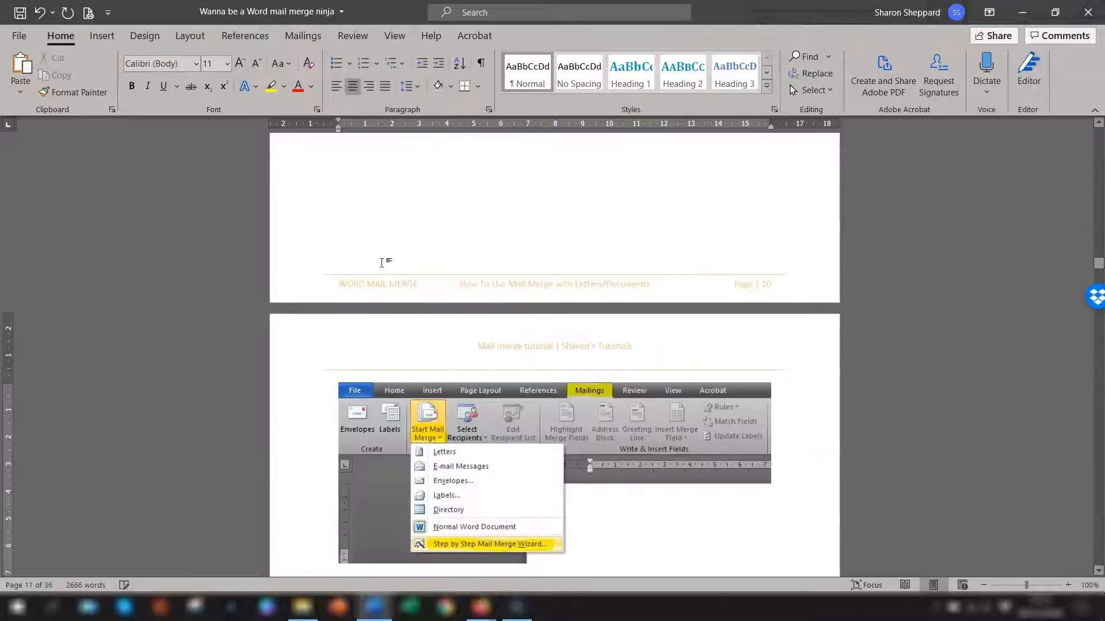
{"action": "scroll", "coordinate": [444, 212], "scroll_direction": "up", "scroll_amount": 9}
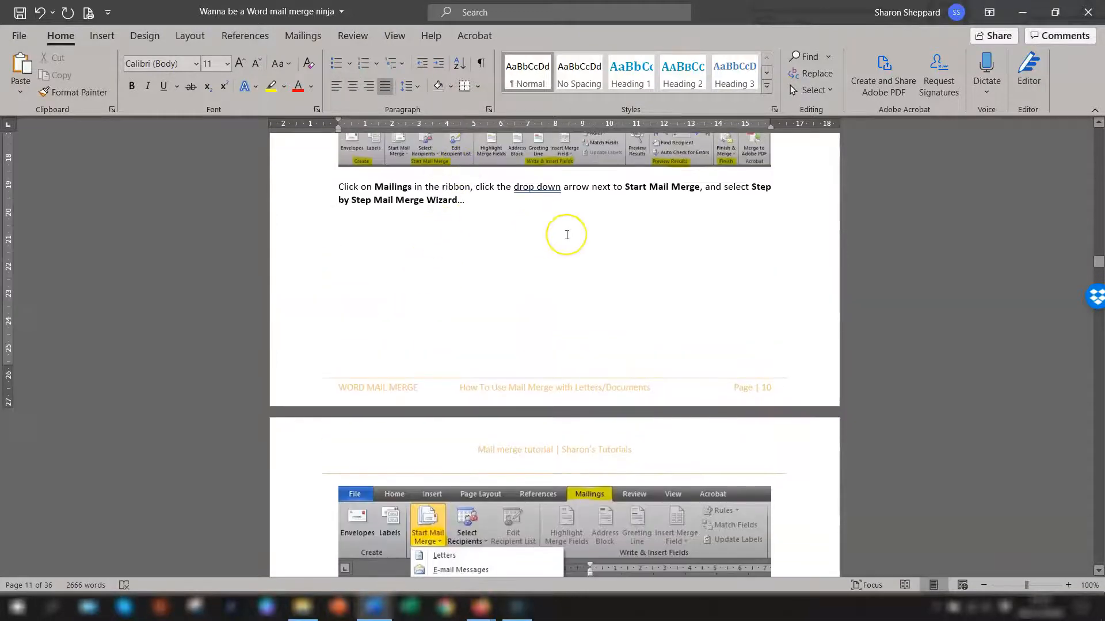
{"action": "key", "text": "ctrl+Return"}
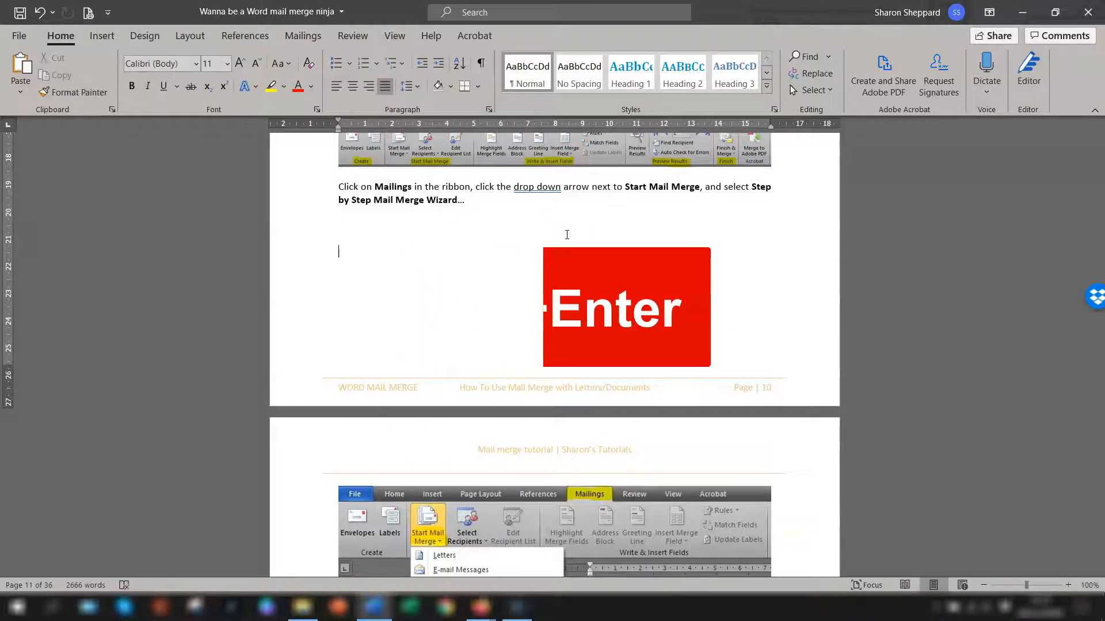
{"action": "key", "text": "ctrl+Return"}
{"action": "scroll", "coordinate": [567, 236], "scroll_direction": "down", "scroll_amount": 3}
{"action": "scroll", "coordinate": [607, 237], "scroll_direction": "down", "scroll_amount": 10}
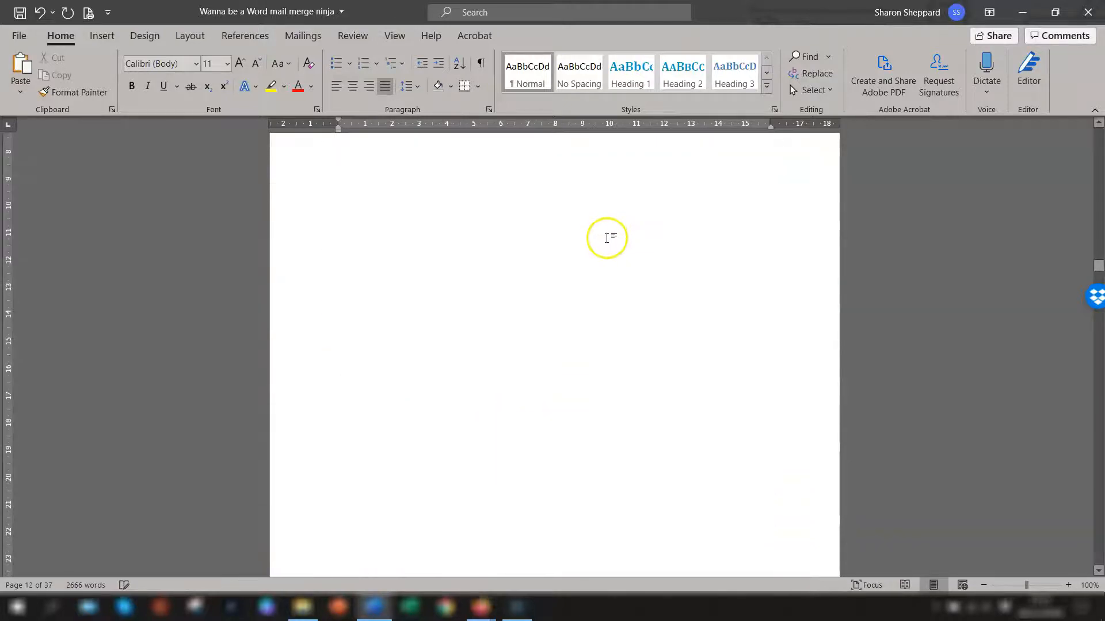
{"action": "scroll", "coordinate": [599, 244], "scroll_direction": "up", "scroll_amount": 9}
{"action": "scroll", "coordinate": [594, 248], "scroll_direction": "up", "scroll_amount": 6}
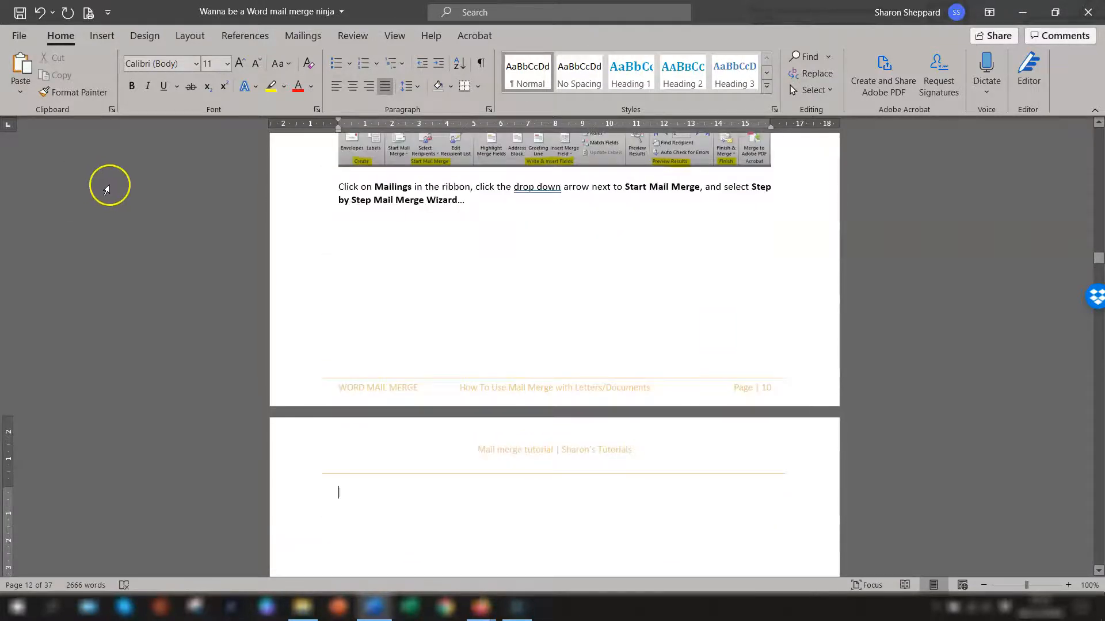
Step: Show formatting marks and select the two page breaks to inspect them
{"action": "left_click", "coordinate": [62, 34]}
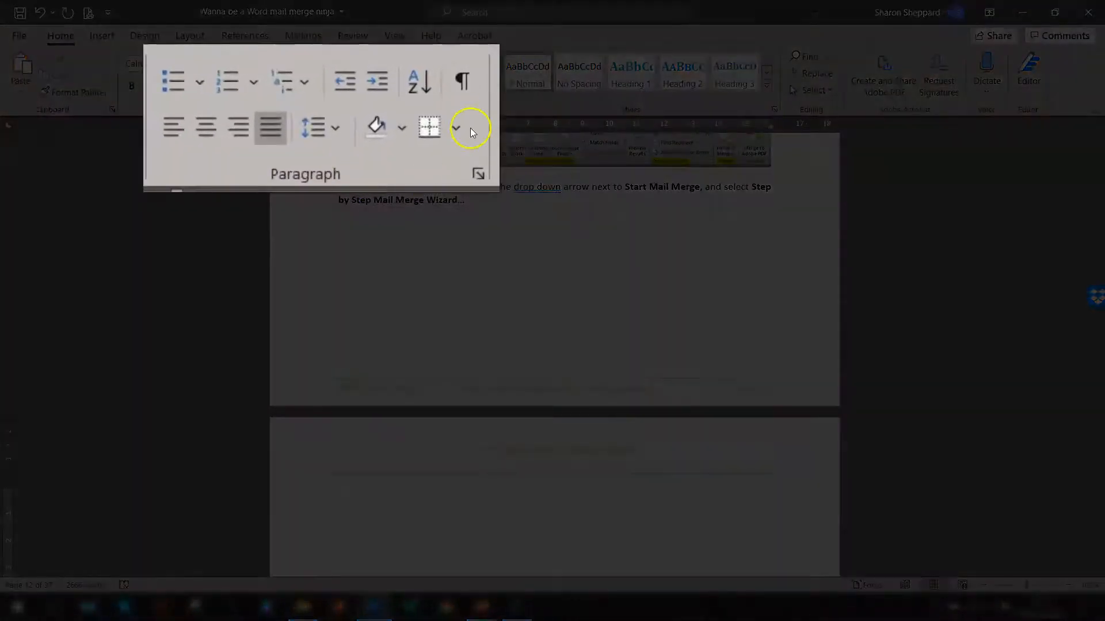
{"action": "left_click", "coordinate": [472, 83]}
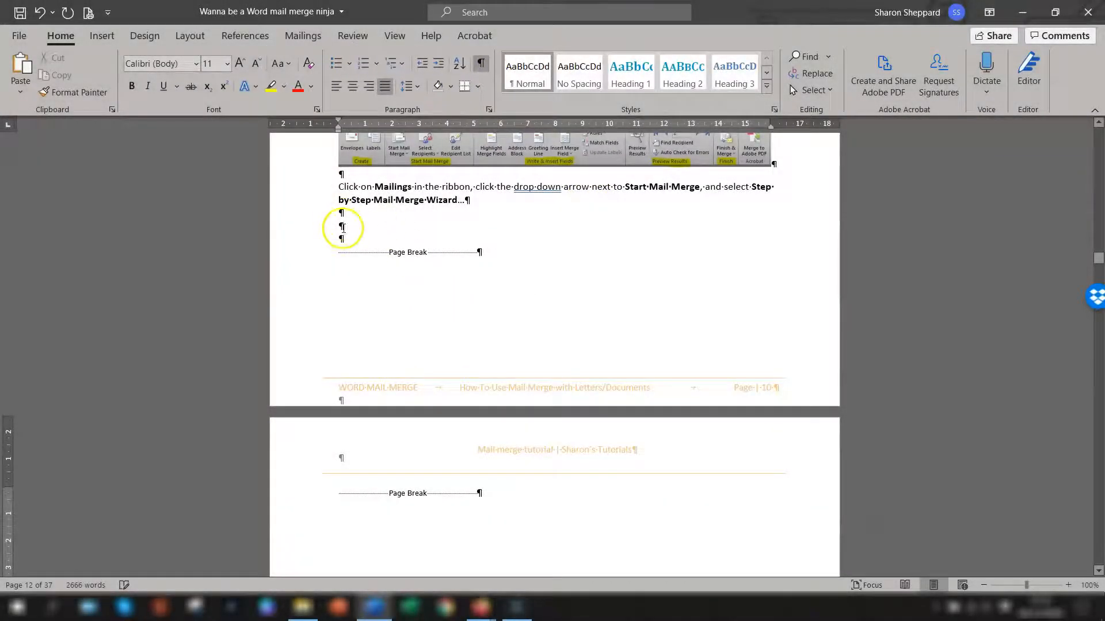
{"action": "double_click", "coordinate": [370, 251]}
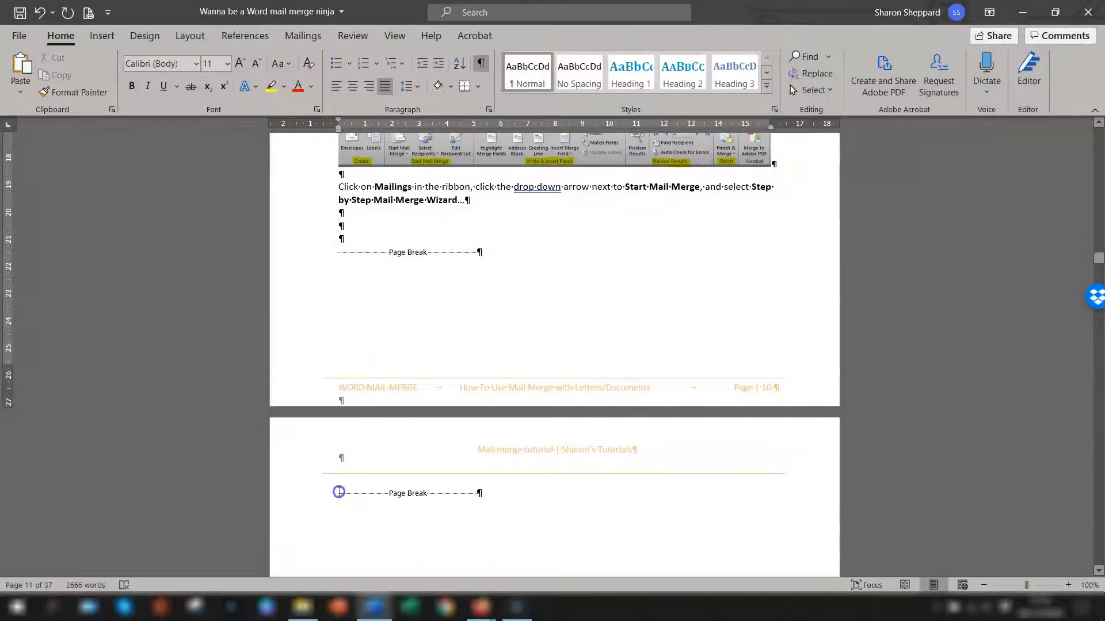
{"action": "left_click", "coordinate": [339, 492]}
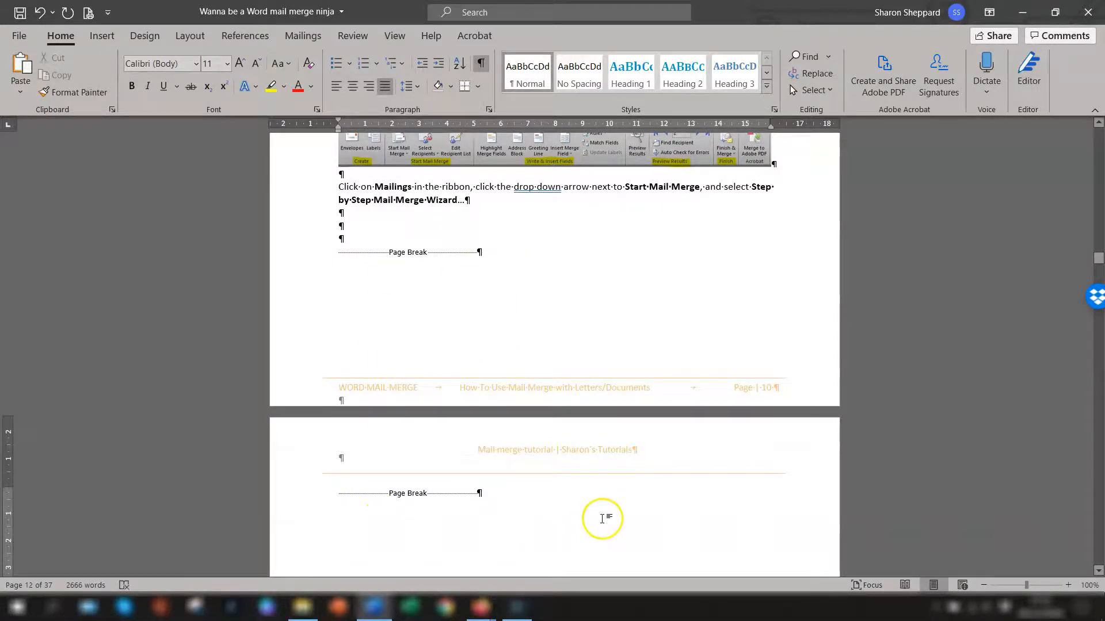
{"action": "scroll", "coordinate": [601, 519], "scroll_direction": "down", "scroll_amount": 15}
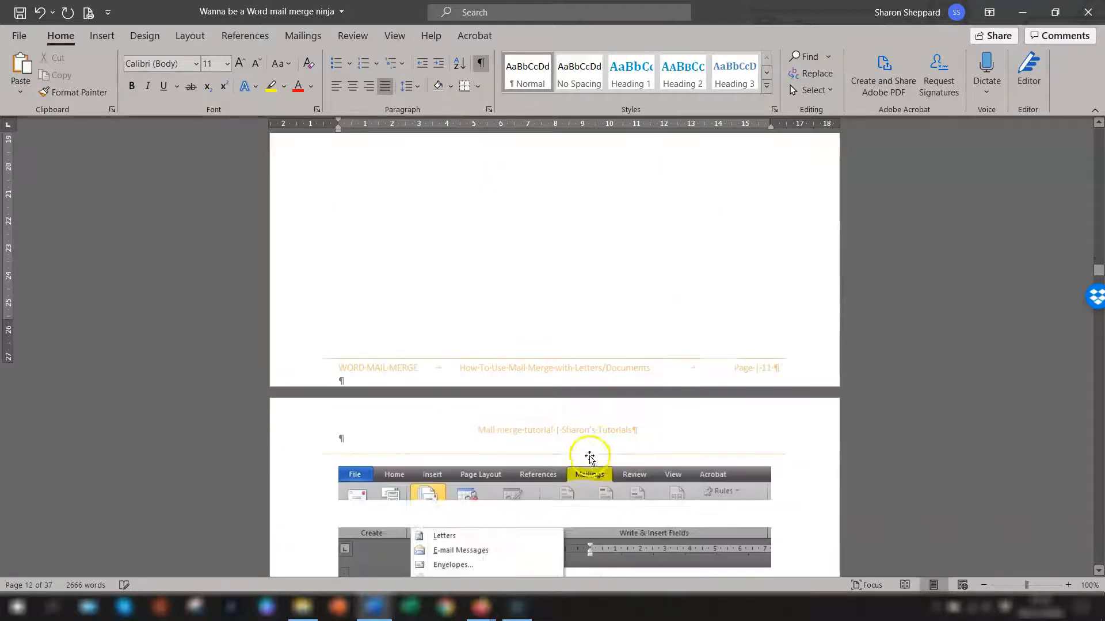
{"action": "scroll", "coordinate": [589, 457], "scroll_direction": "down", "scroll_amount": 1}
{"action": "scroll", "coordinate": [503, 394], "scroll_direction": "up", "scroll_amount": 16}
{"action": "scroll", "coordinate": [733, 382], "scroll_direction": "up", "scroll_amount": 5}
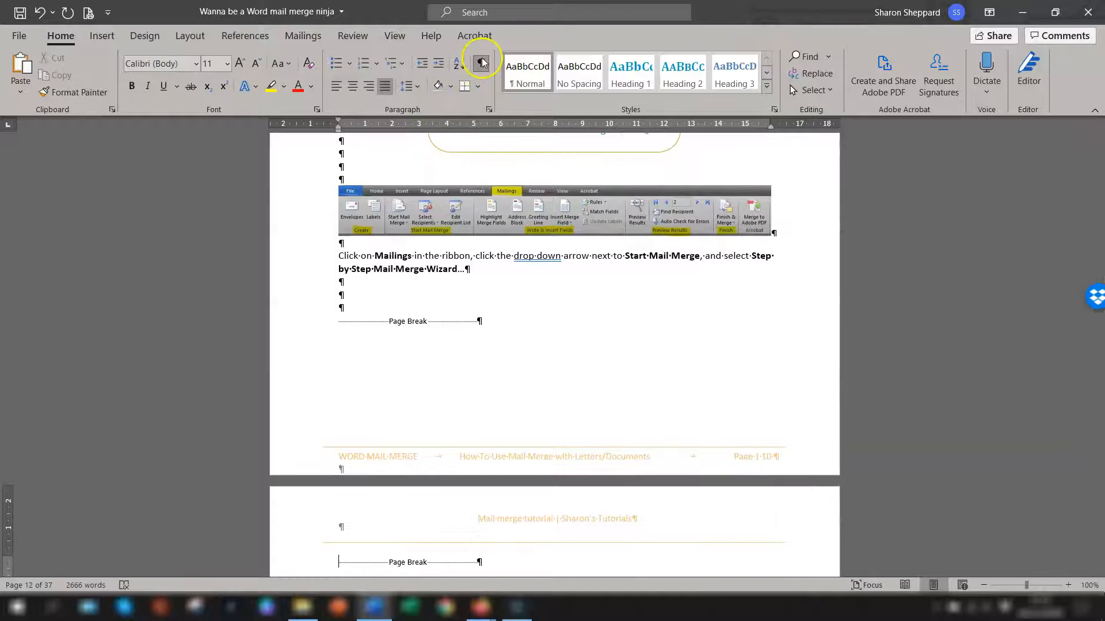
Step: Hide the formatting marks again
{"action": "left_click", "coordinate": [482, 65]}
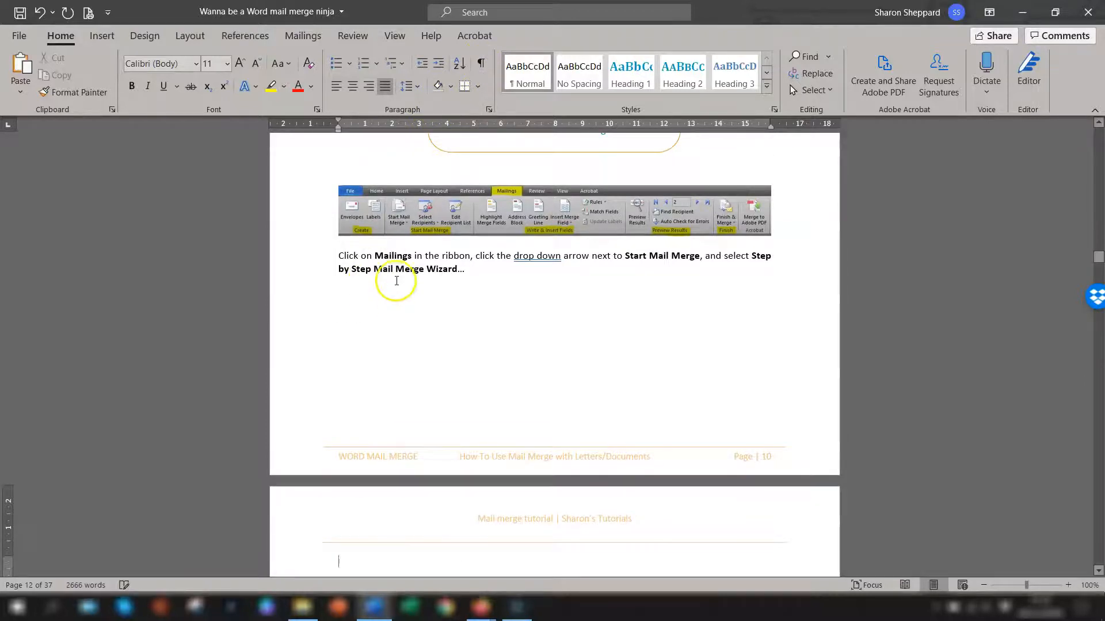
{"action": "scroll", "coordinate": [395, 284], "scroll_direction": "down", "scroll_amount": 5}
{"action": "scroll", "coordinate": [395, 282], "scroll_direction": "up", "scroll_amount": 4}
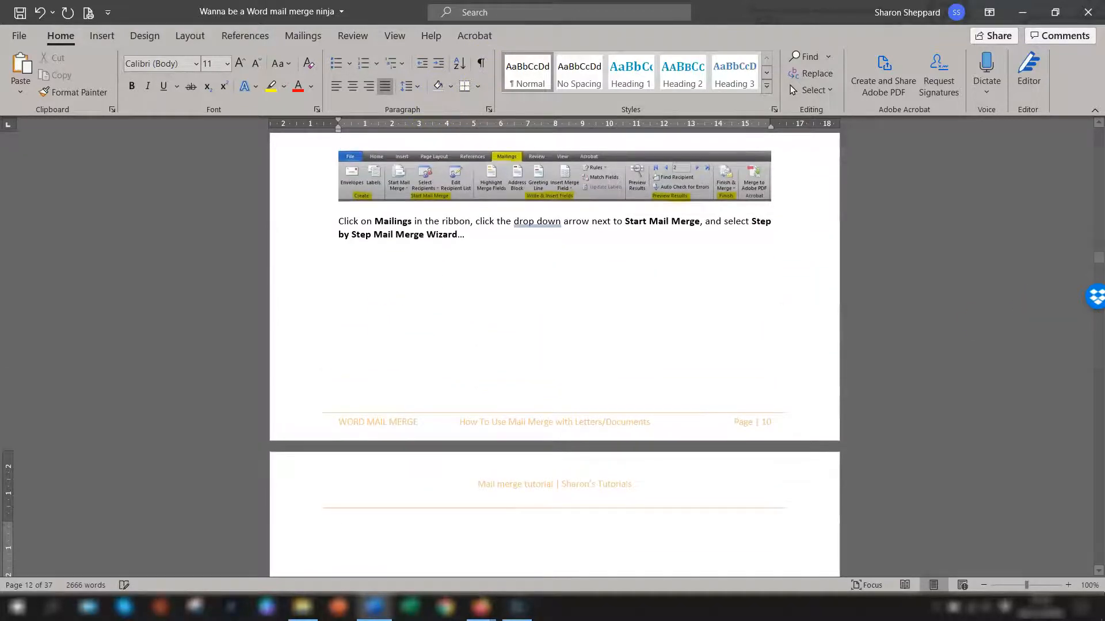
{"action": "scroll", "coordinate": [1011, 296], "scroll_direction": "up", "scroll_amount": 1}
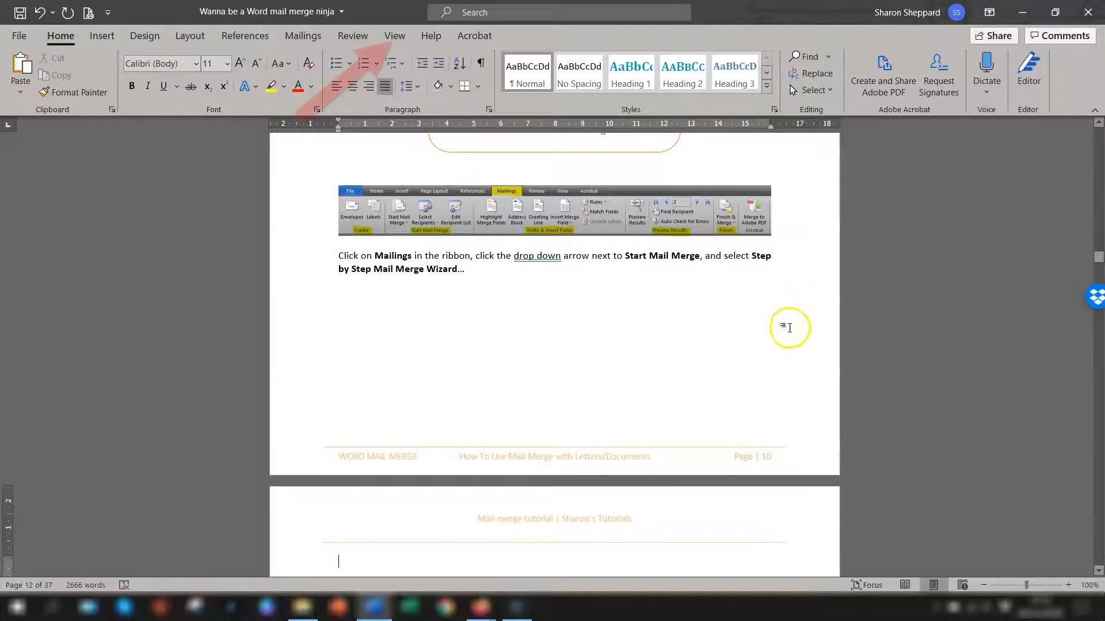
Step: Turn on the Navigation Pane and switch it to page thumbnails
{"action": "left_click", "coordinate": [393, 36]}
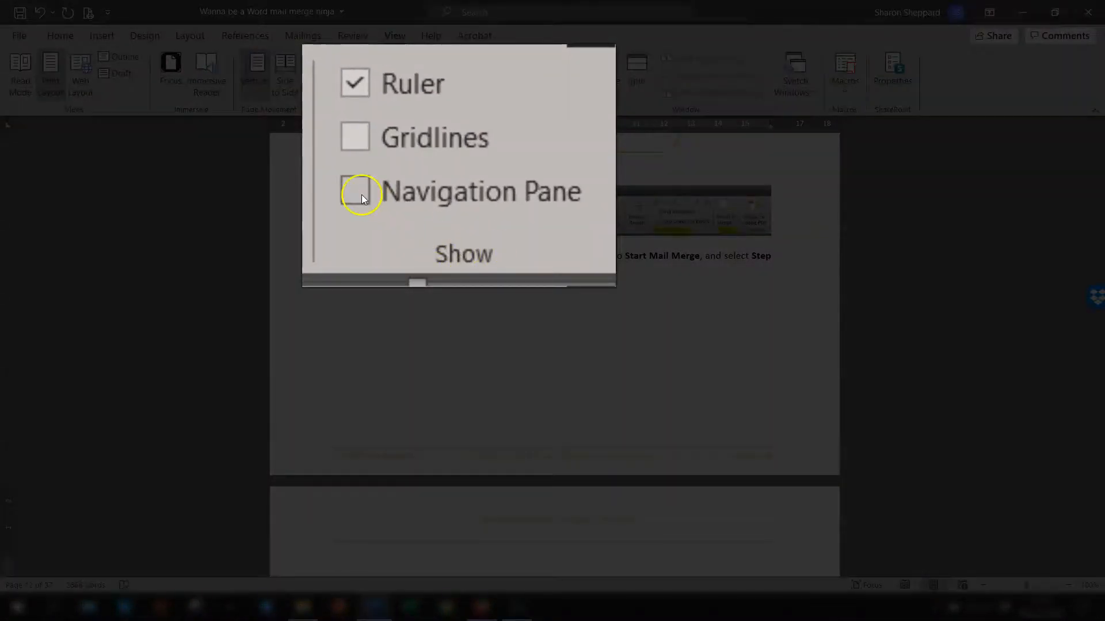
{"action": "left_click", "coordinate": [320, 91]}
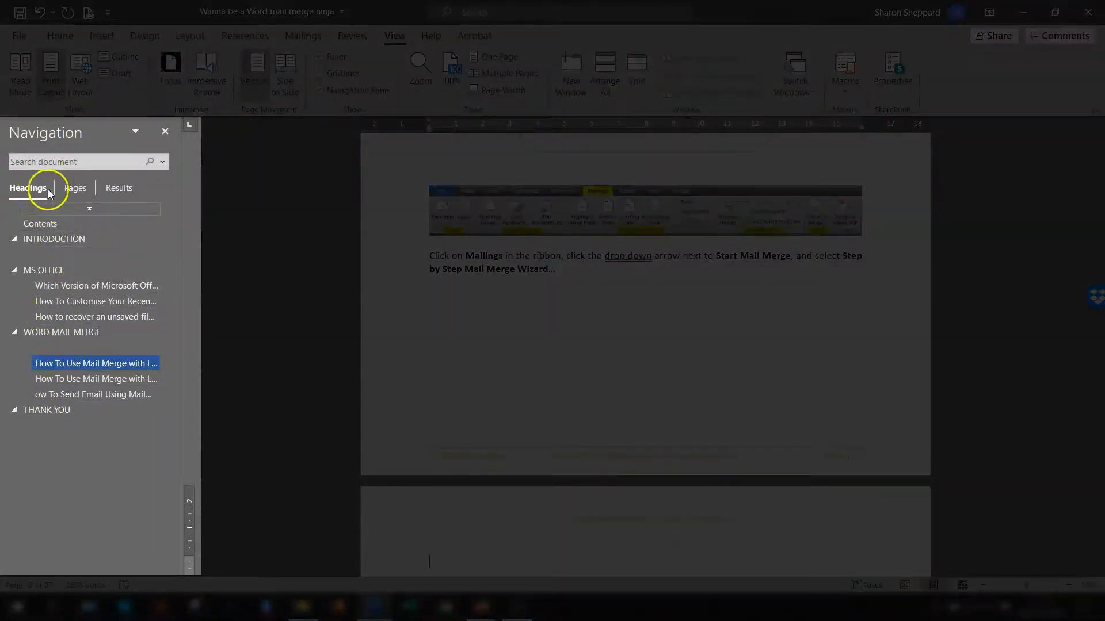
{"action": "left_click", "coordinate": [75, 189]}
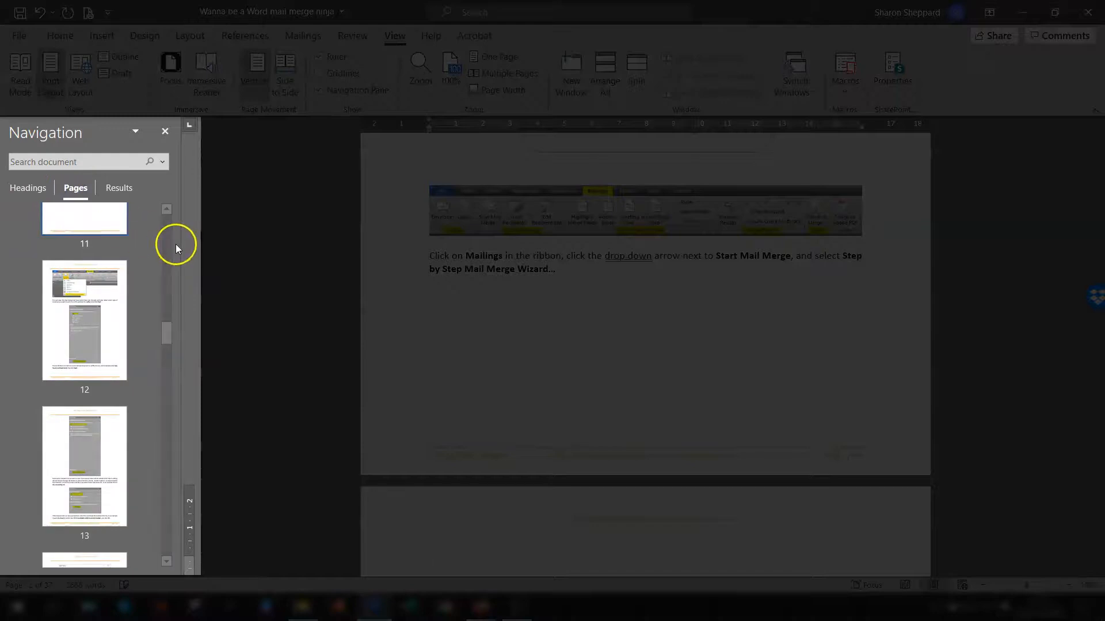
{"action": "left_click", "coordinate": [98, 233]}
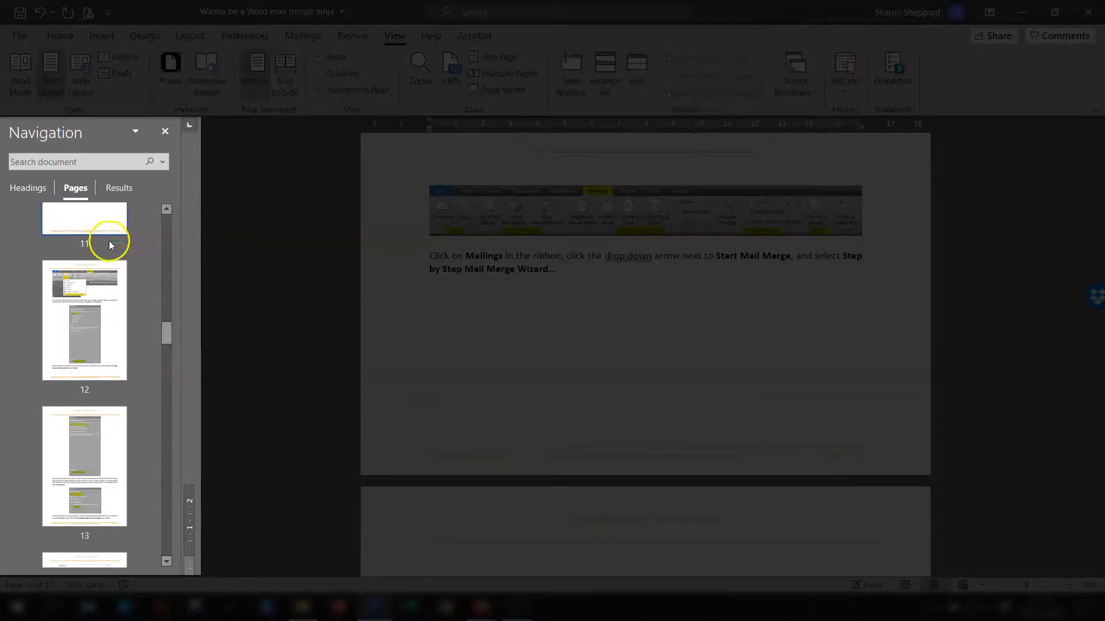
Step: Go to the blank page 11 through the thumbnails and narrow the Navigation Pane
{"action": "scroll", "coordinate": [113, 246], "scroll_direction": "up", "scroll_amount": 10}
{"action": "scroll", "coordinate": [133, 268], "scroll_direction": "down", "scroll_amount": 8}
{"action": "scroll", "coordinate": [110, 253], "scroll_direction": "down", "scroll_amount": 3}
{"action": "scroll", "coordinate": [98, 270], "scroll_direction": "up", "scroll_amount": 4}
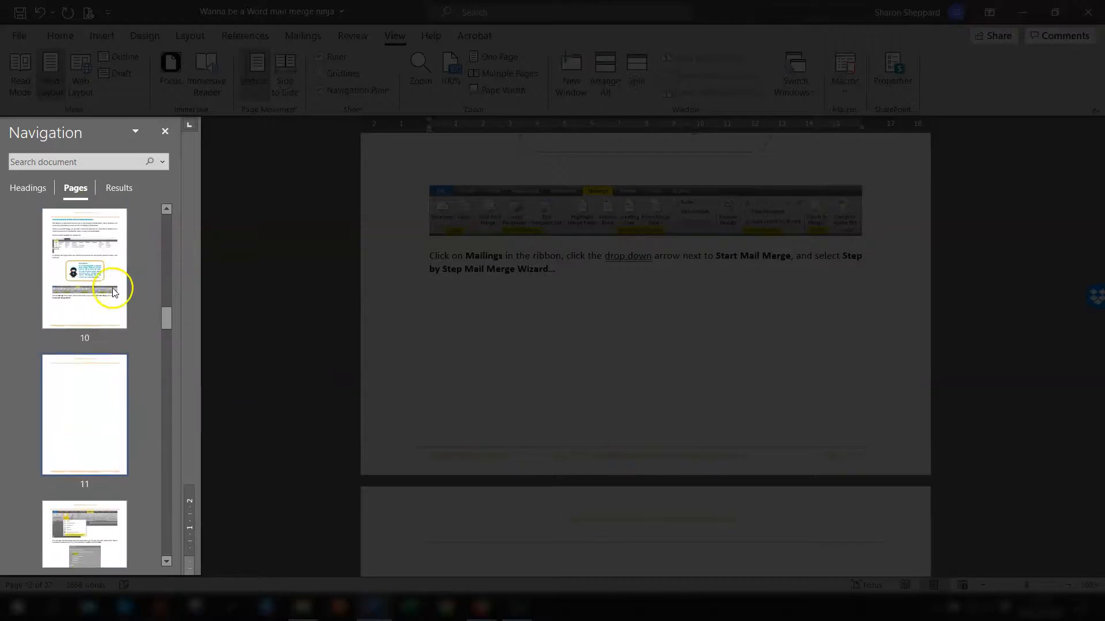
{"action": "left_click", "coordinate": [68, 341]}
{"action": "left_click", "coordinate": [68, 403]}
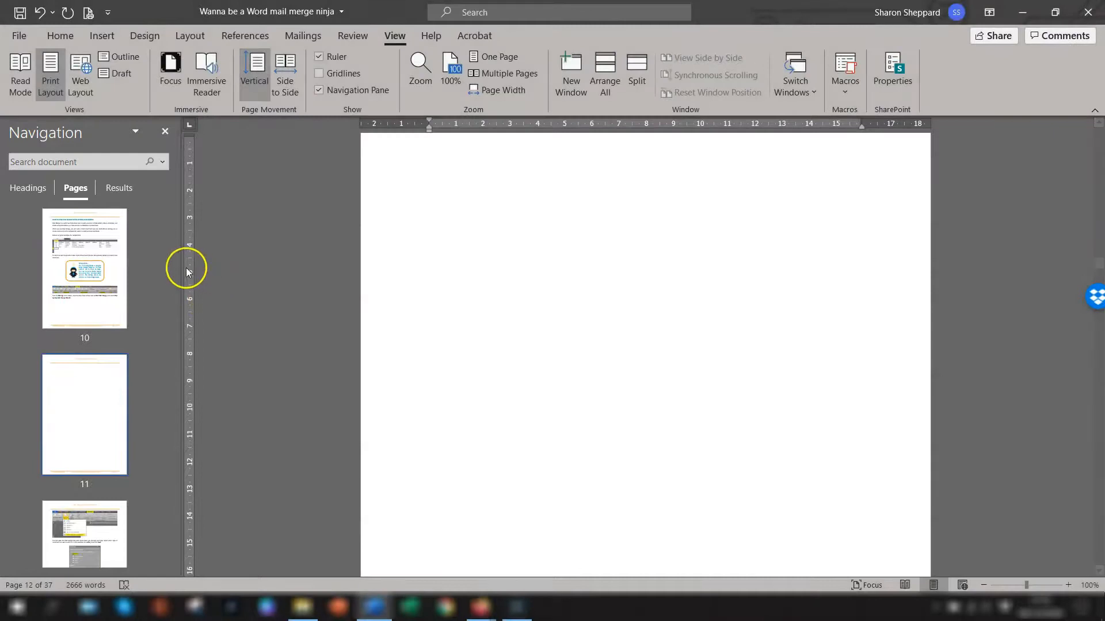
{"action": "left_click_drag", "start_coordinate": [225, 265], "coordinate": [163, 276]}
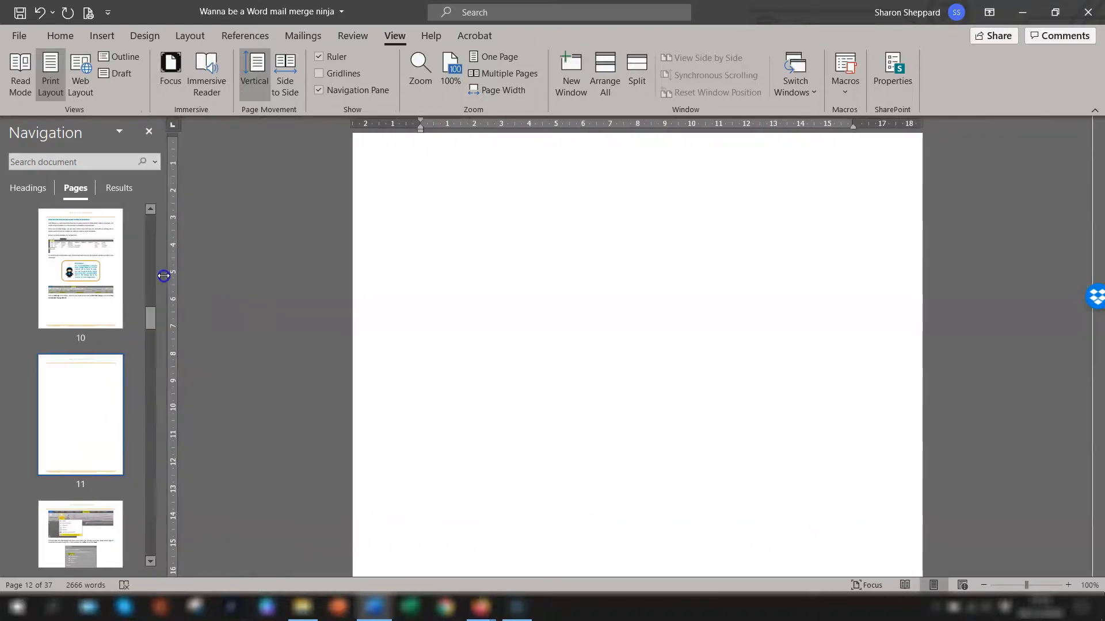